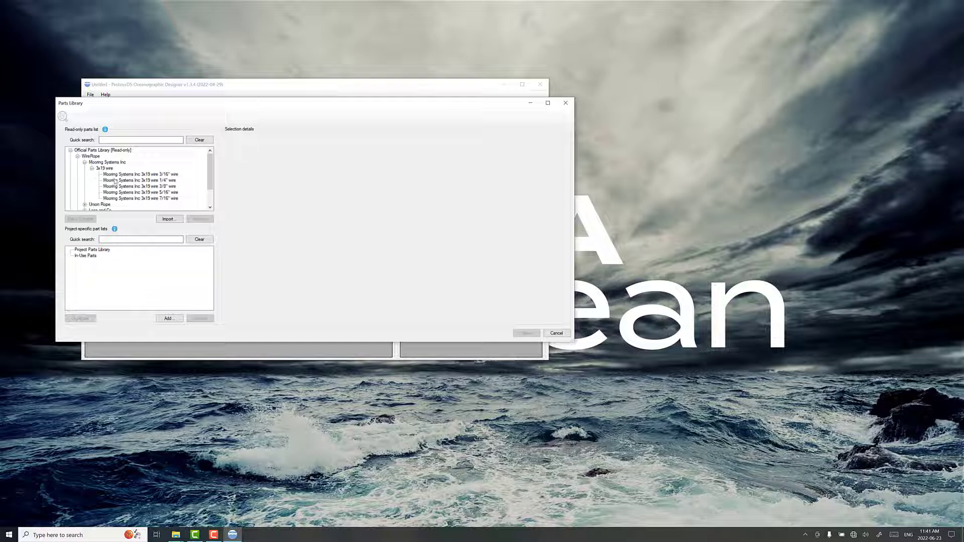
Choose the Mooring Systems Inc 3x19 1/4" wire as the line type and set the line's length to 100 m.
click(114, 180)
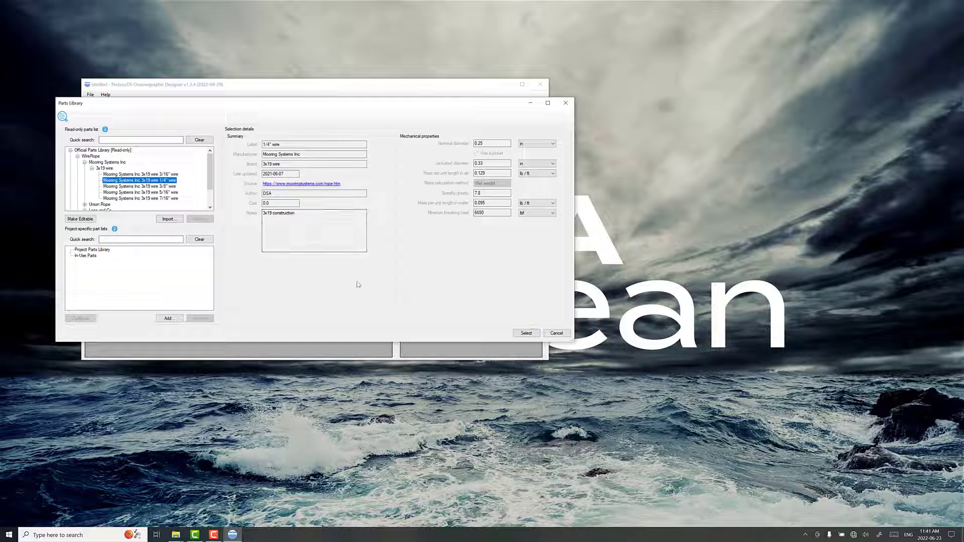
click(522, 335)
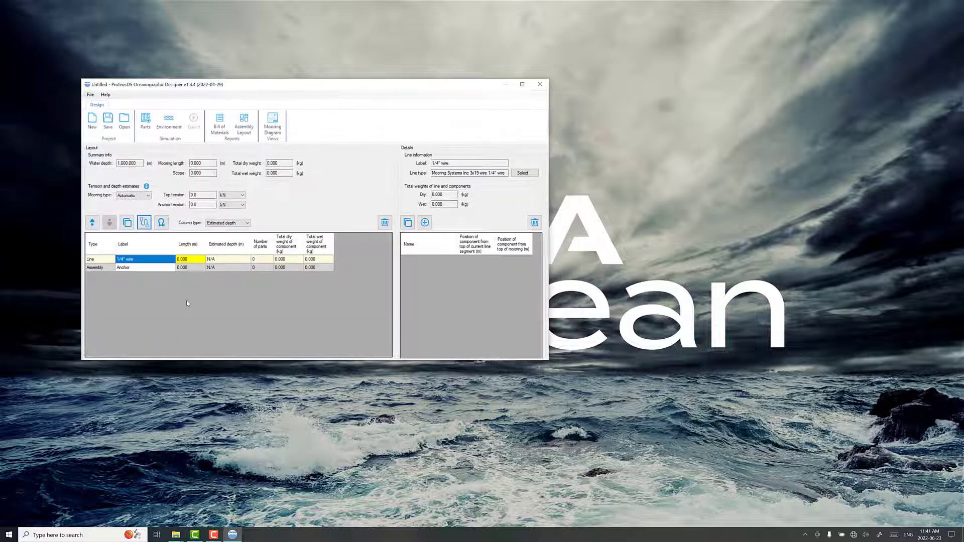
click(193, 259)
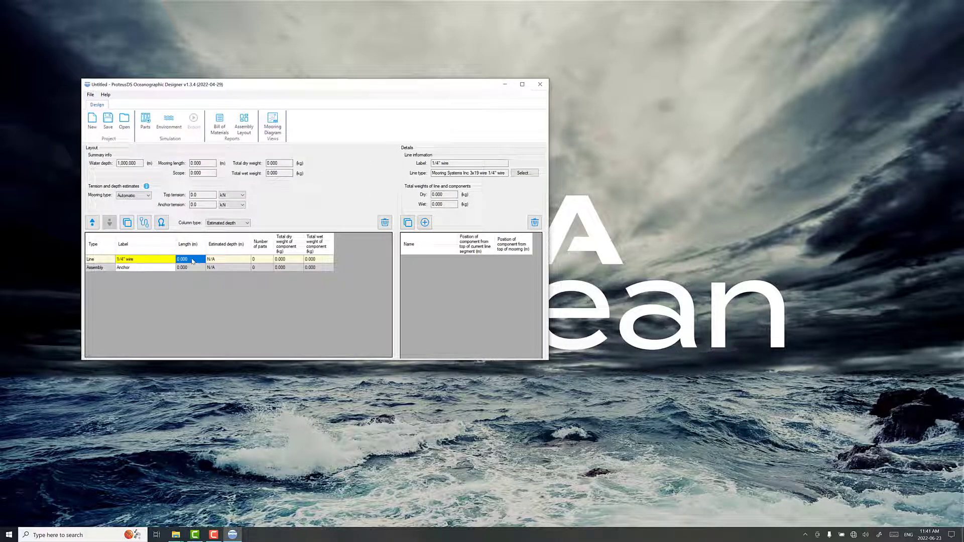
text(100)
key(Return)
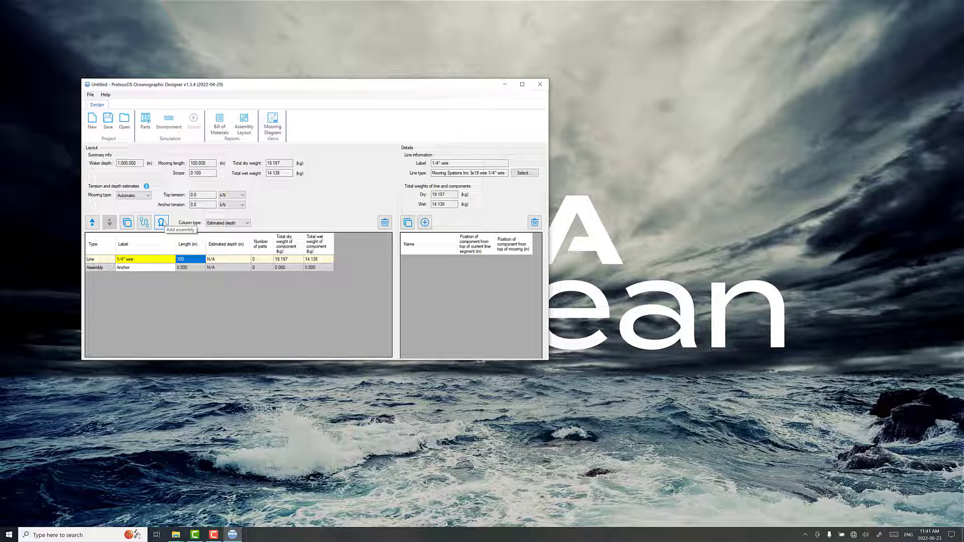
Add a new assembly above the wire and label it "top float".
click(162, 223)
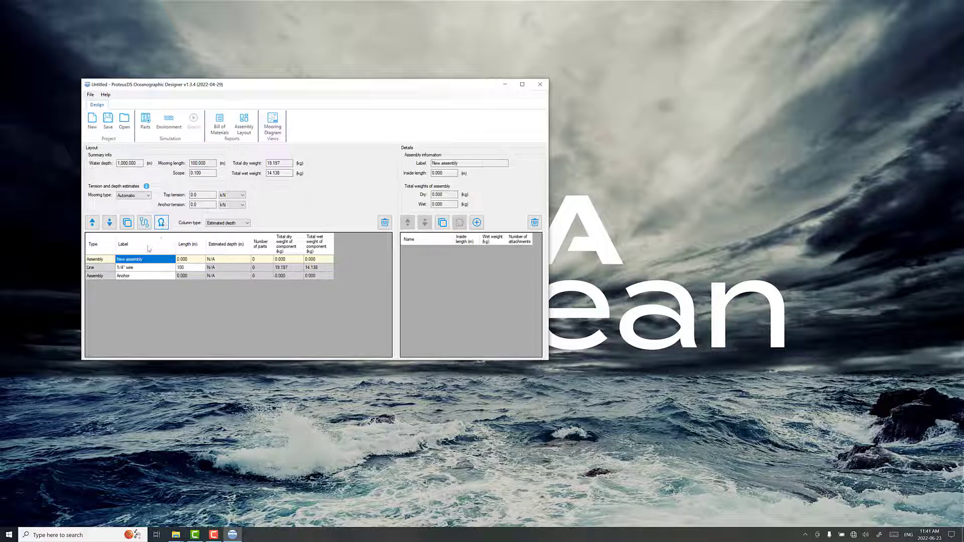
click(153, 260)
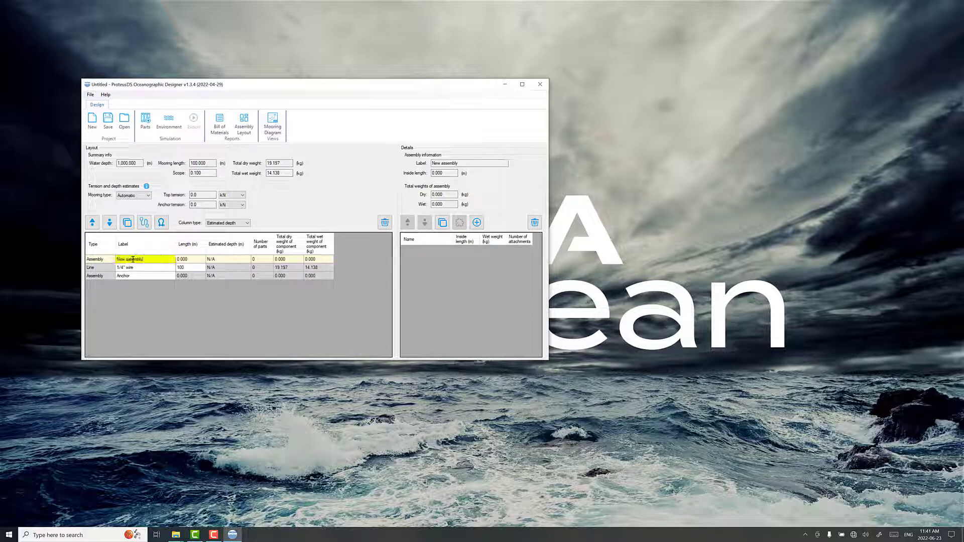
text(top float)
key(Return)
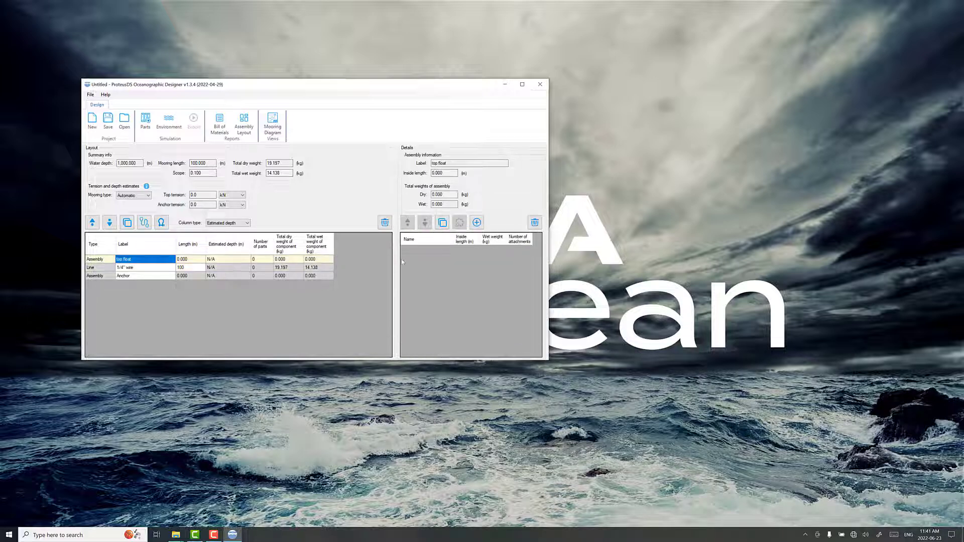
Add the DeepWater Buoyancy 40" Sphere ADCP 1500m subsurface buoy to the top float assembly.
click(475, 224)
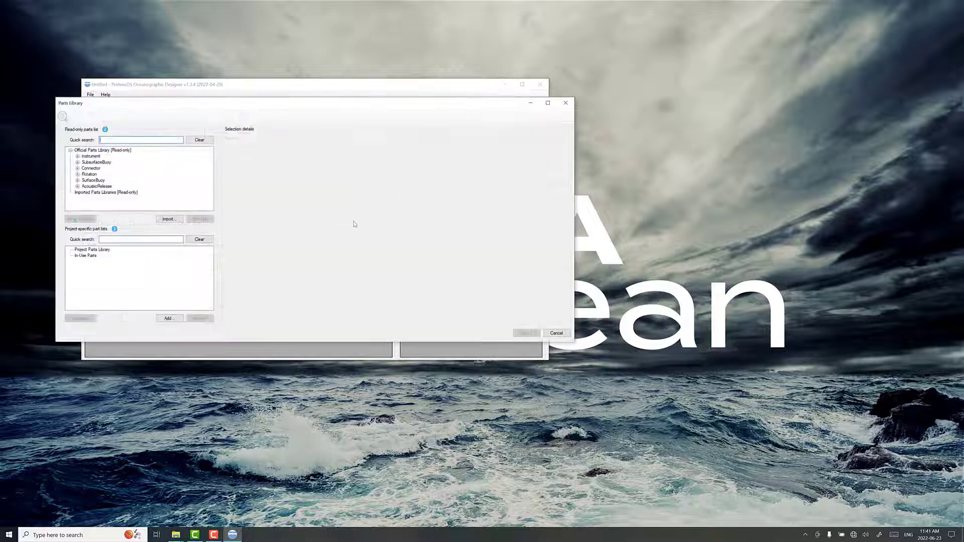
click(78, 163)
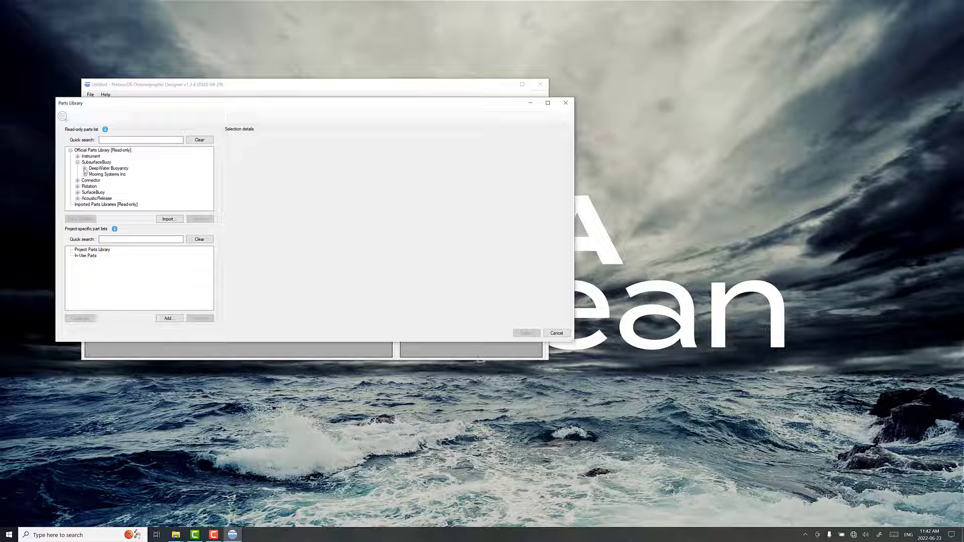
click(85, 169)
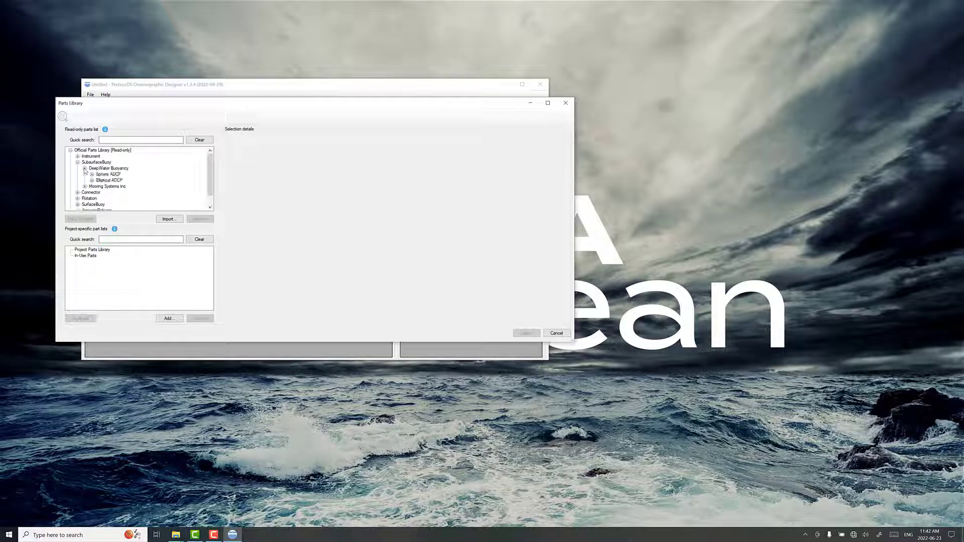
click(92, 175)
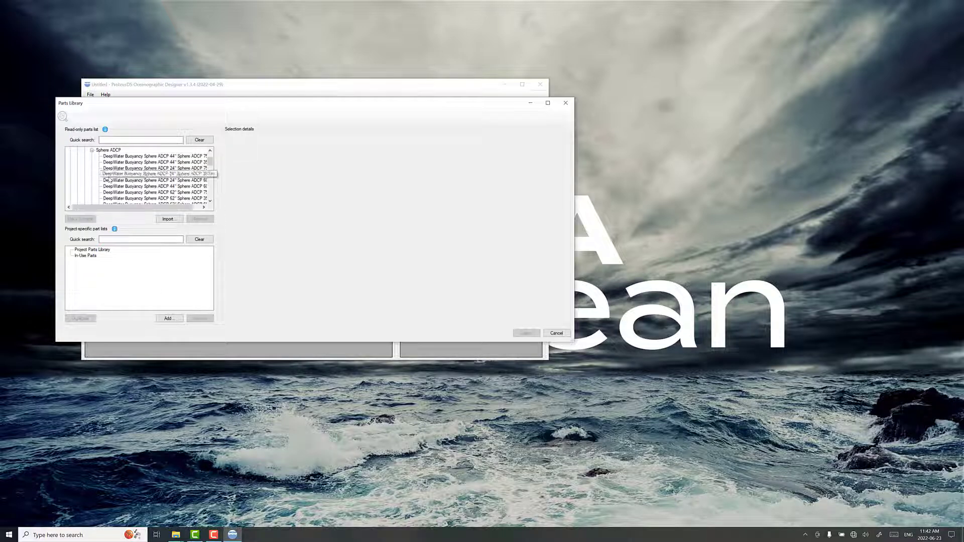
scroll(150, 184, down, 2)
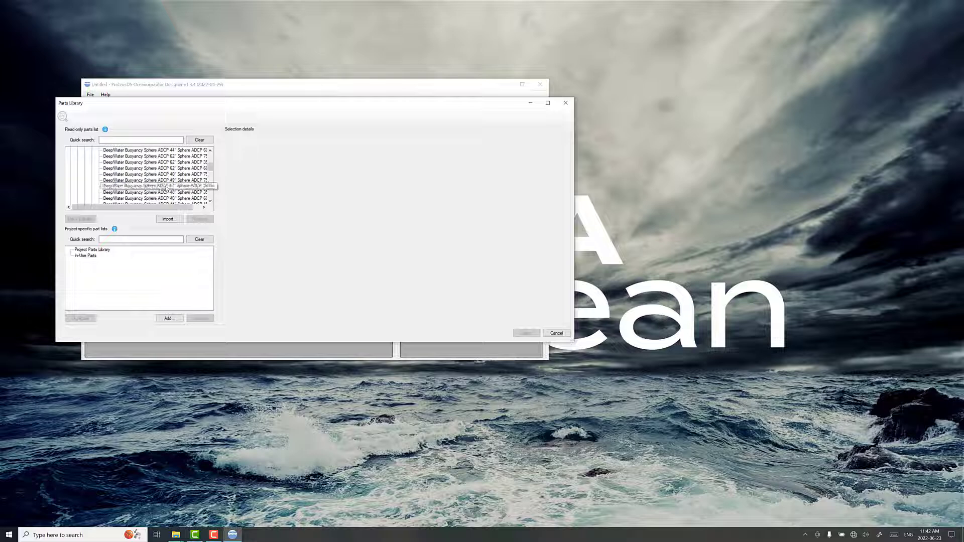
click(193, 187)
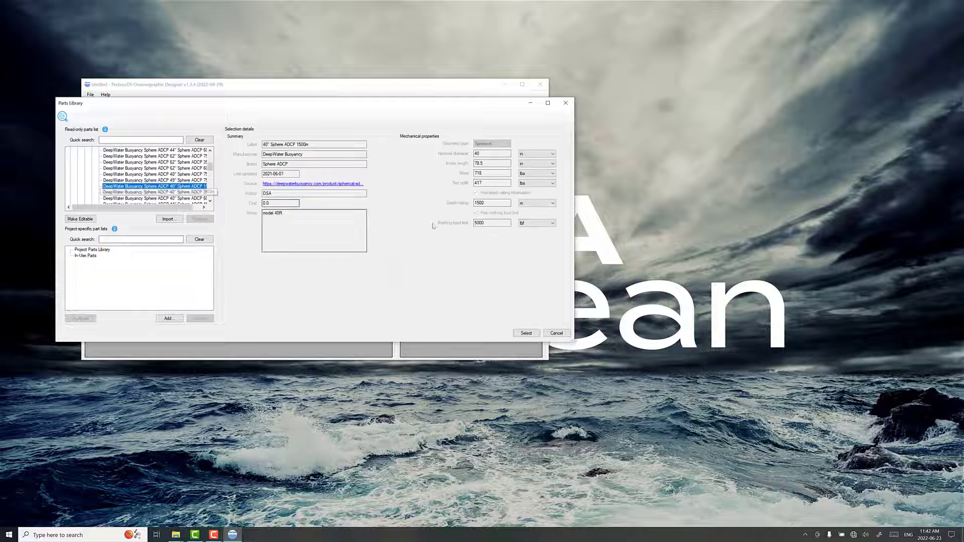
click(525, 333)
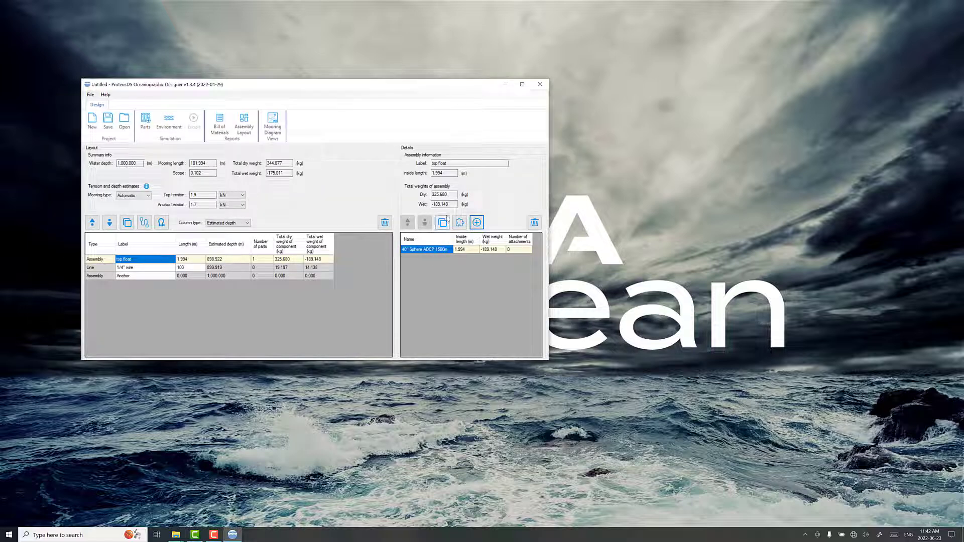
Examine the top float's wet and dry weights, the overall mooring length and the estimated top tension.
drag(449, 204, 428, 204)
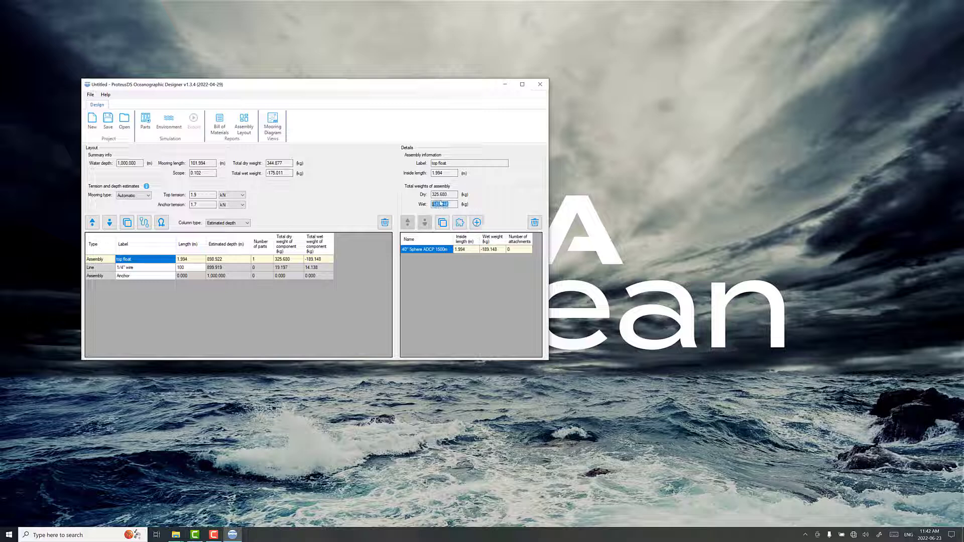
click(434, 204)
double_click(448, 194)
drag(211, 163, 186, 164)
click(207, 163)
key(Tab)
click(209, 164)
click(203, 196)
Try a different force unit for the top tension and switch it back to kN.
click(232, 195)
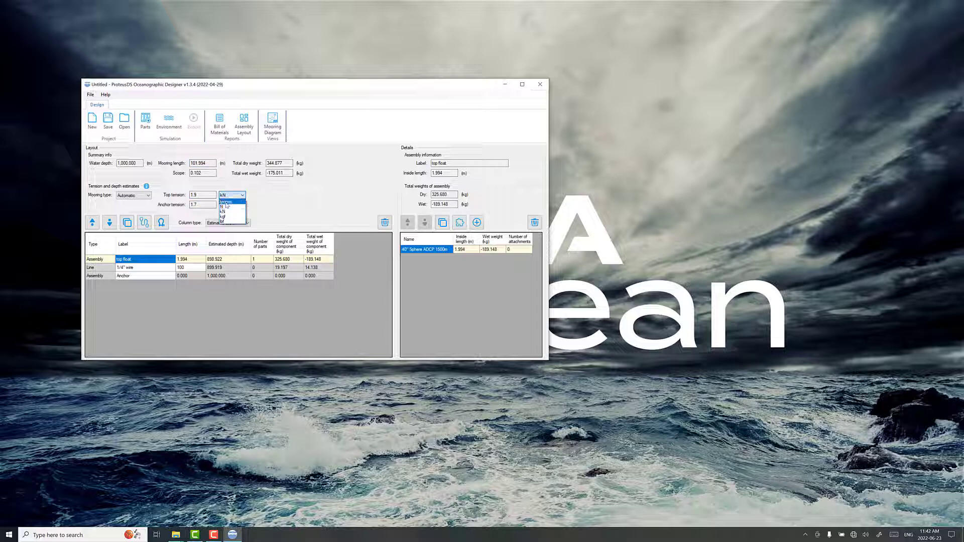
click(227, 220)
click(231, 195)
click(224, 212)
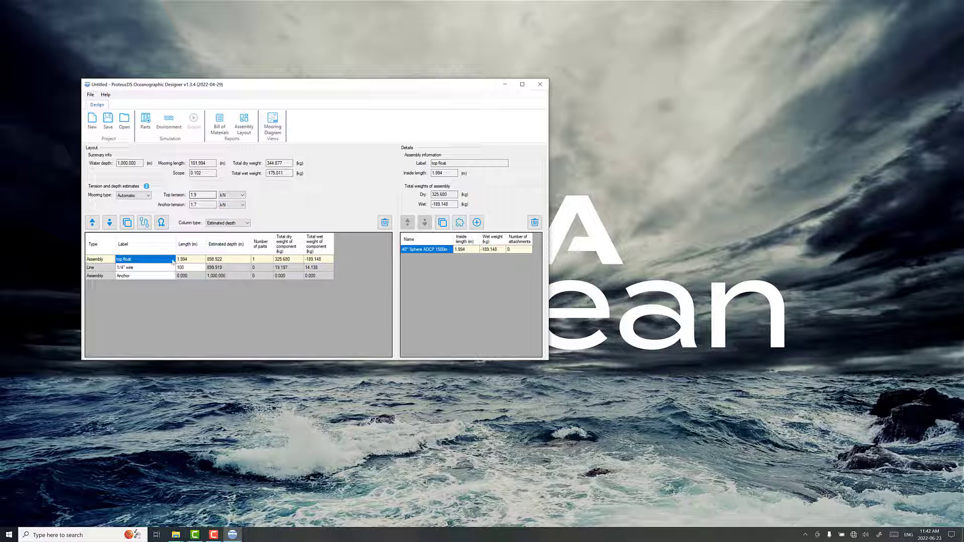
Add another new assembly and label it "connector assembly A".
click(162, 223)
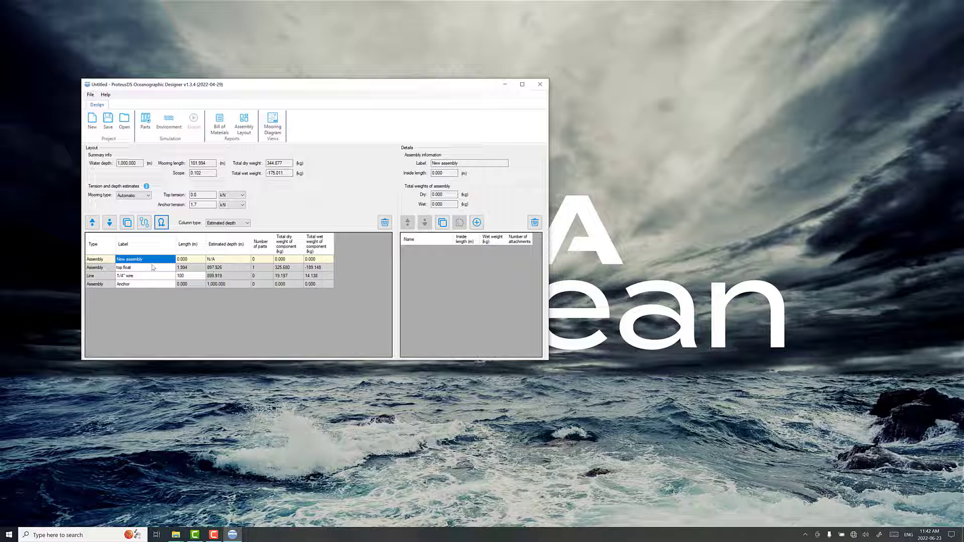
click(150, 260)
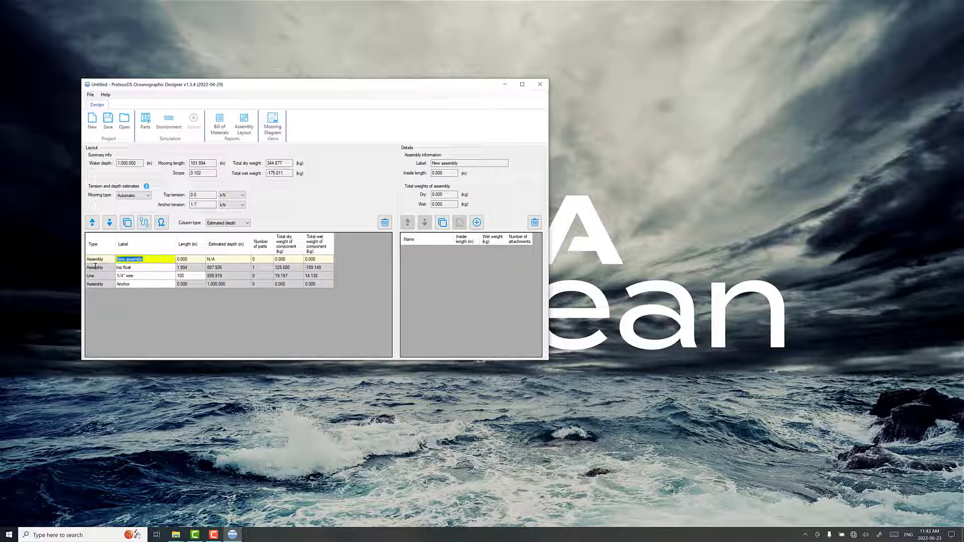
text(connector assembly A)
key(Return)
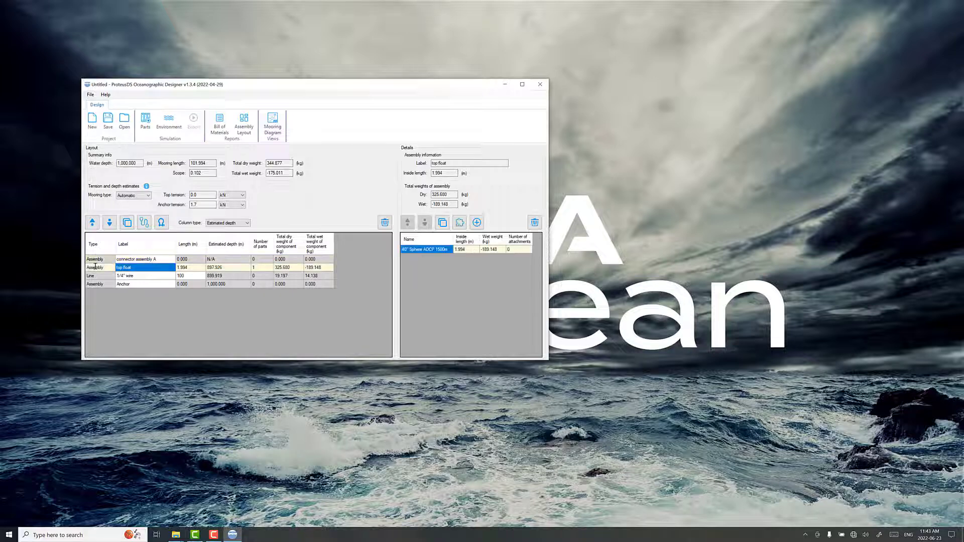
Add a Crosby G-2130 Safety anchor shackle 1/2" 2T to connector assembly A and duplicate it.
click(476, 223)
click(77, 168)
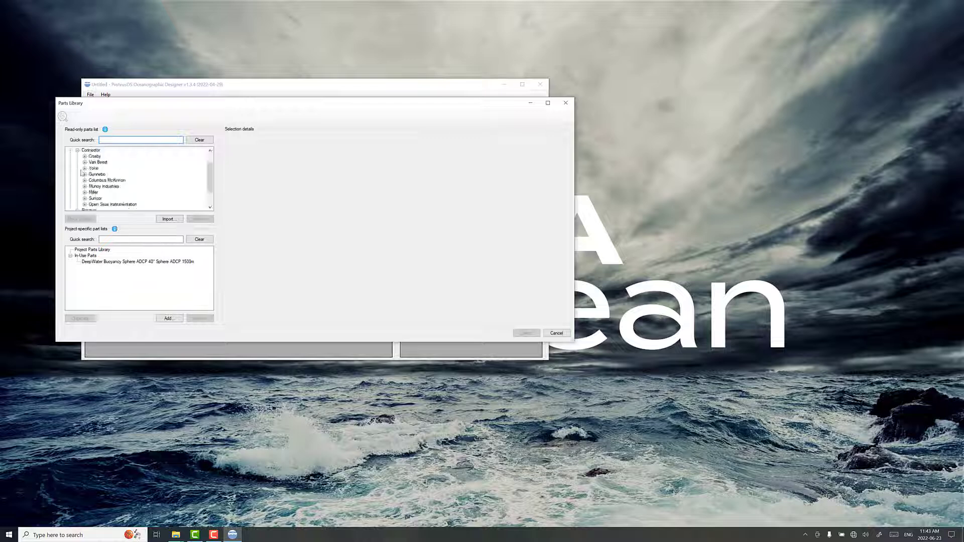
click(85, 163)
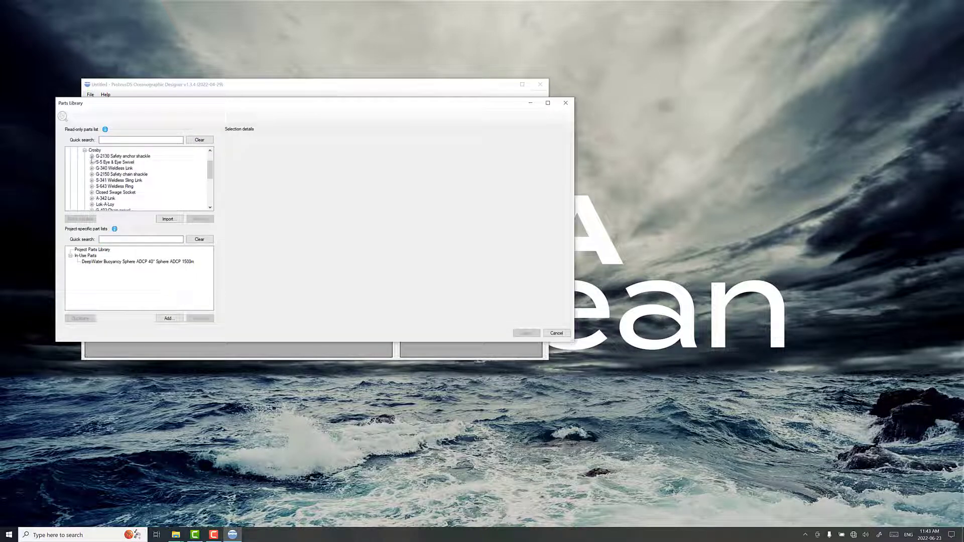
click(92, 156)
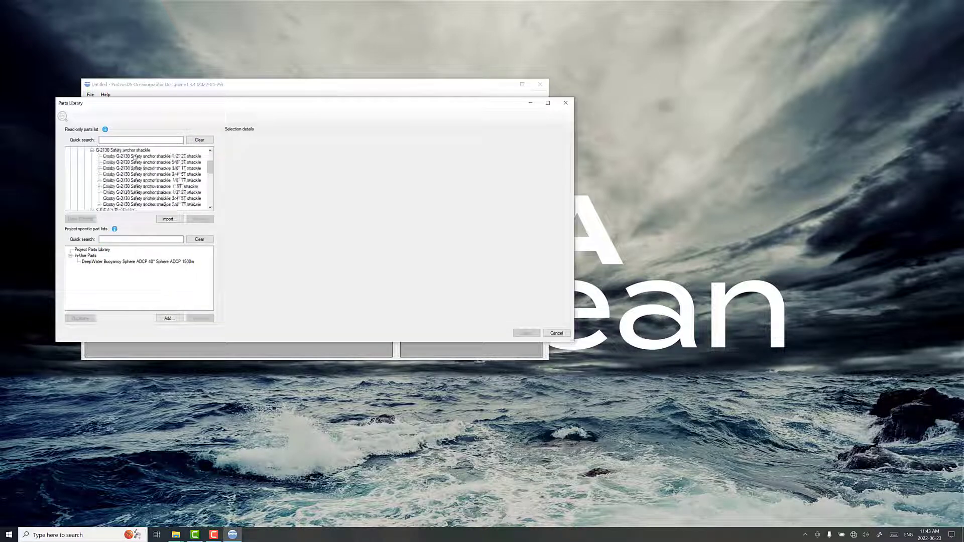
click(146, 156)
click(525, 333)
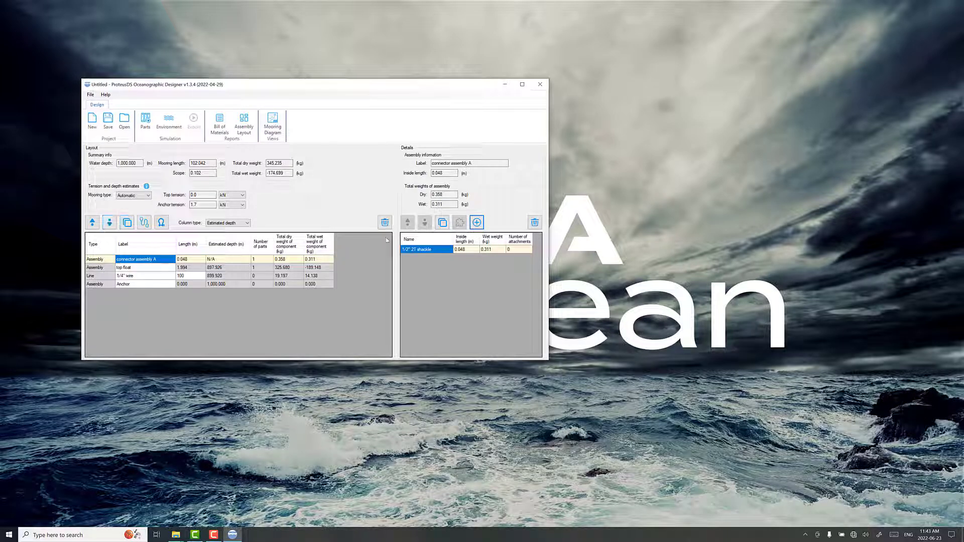
click(443, 223)
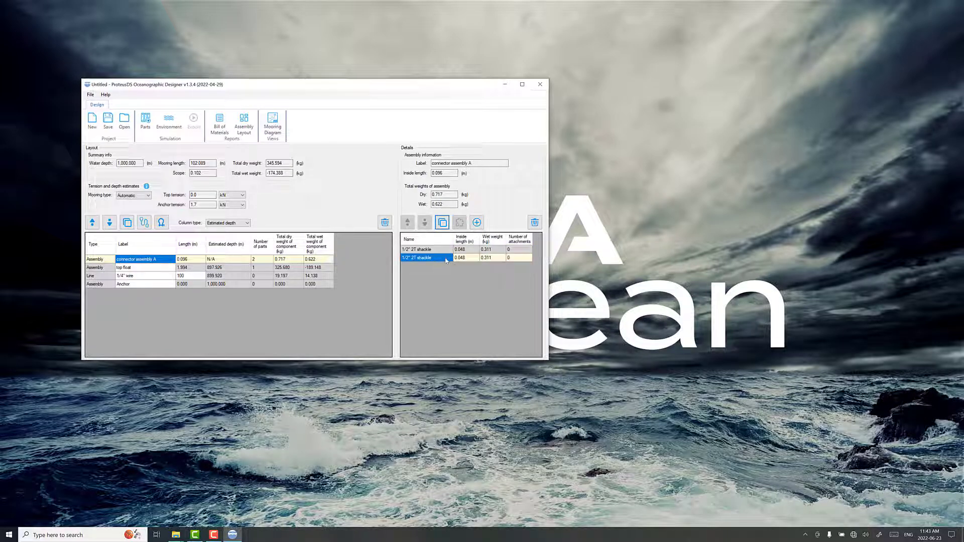
Add a Crosby S-341 Weldless Sling Link 5/8" 2T to connector assembly A and place it between the two shackles.
click(449, 249)
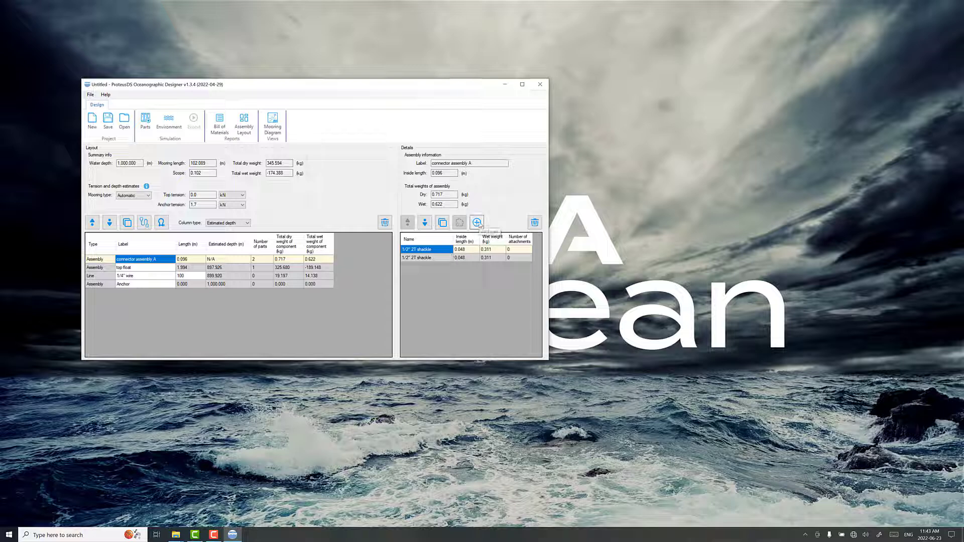
click(476, 223)
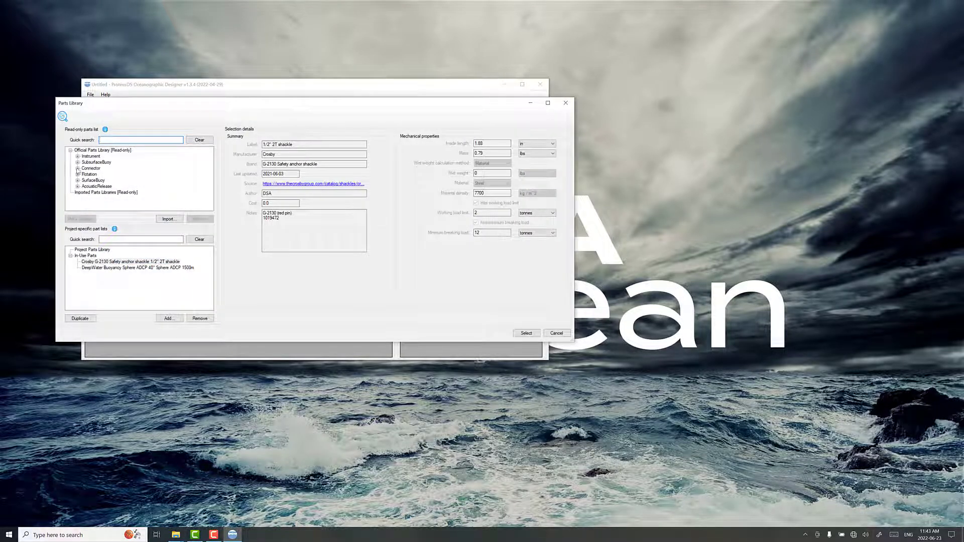
click(77, 168)
click(86, 157)
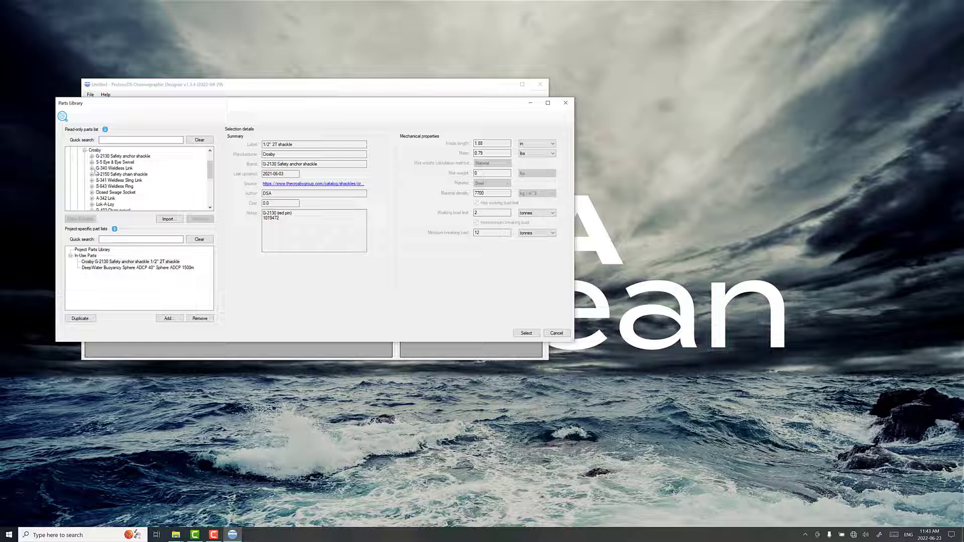
click(92, 180)
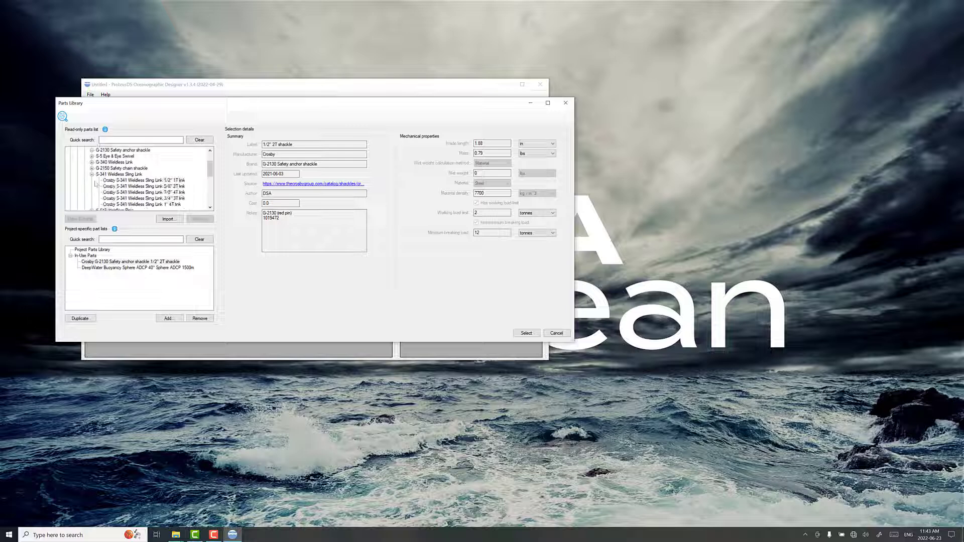
click(151, 186)
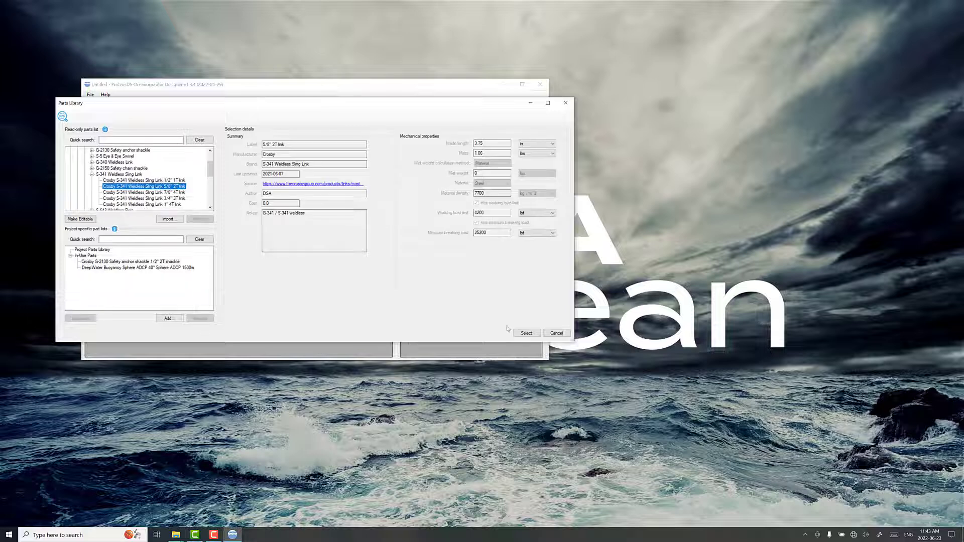
click(522, 334)
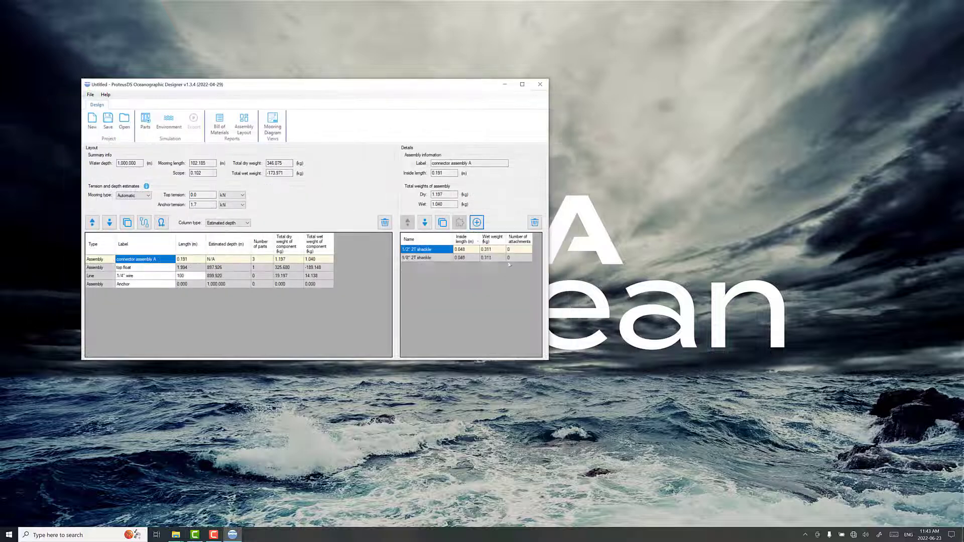
click(434, 266)
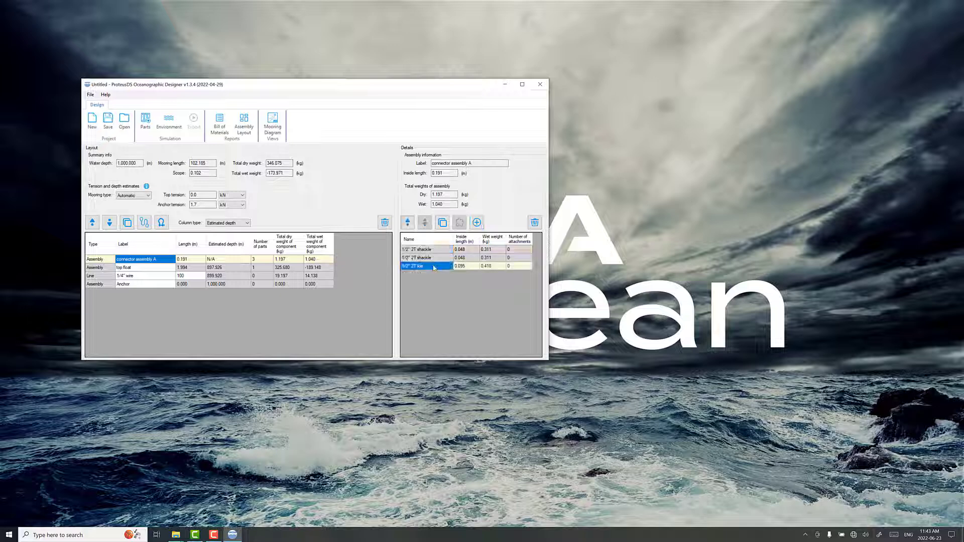
click(407, 222)
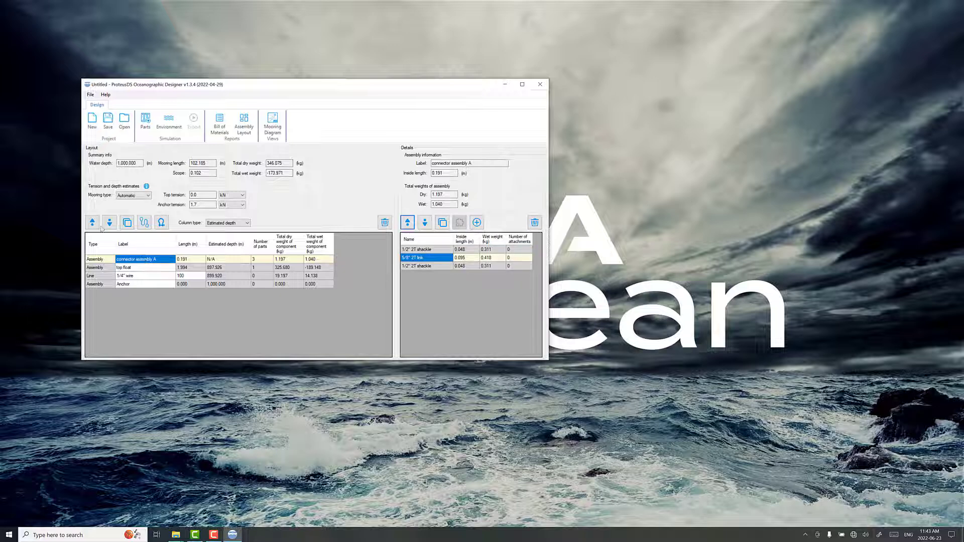
Move connector assembly A directly below the top float and place a duplicate of it between the 1/4" wire and the anchor.
click(110, 223)
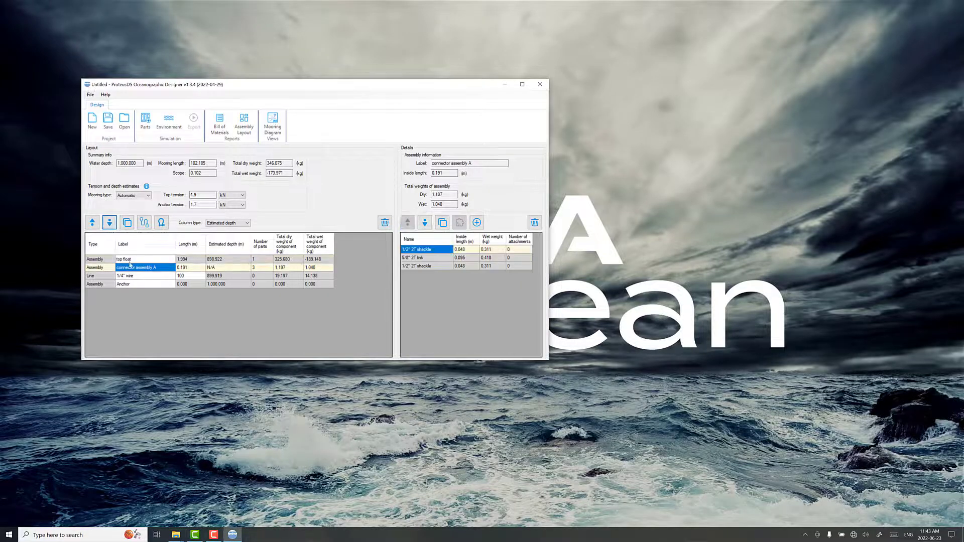
click(127, 222)
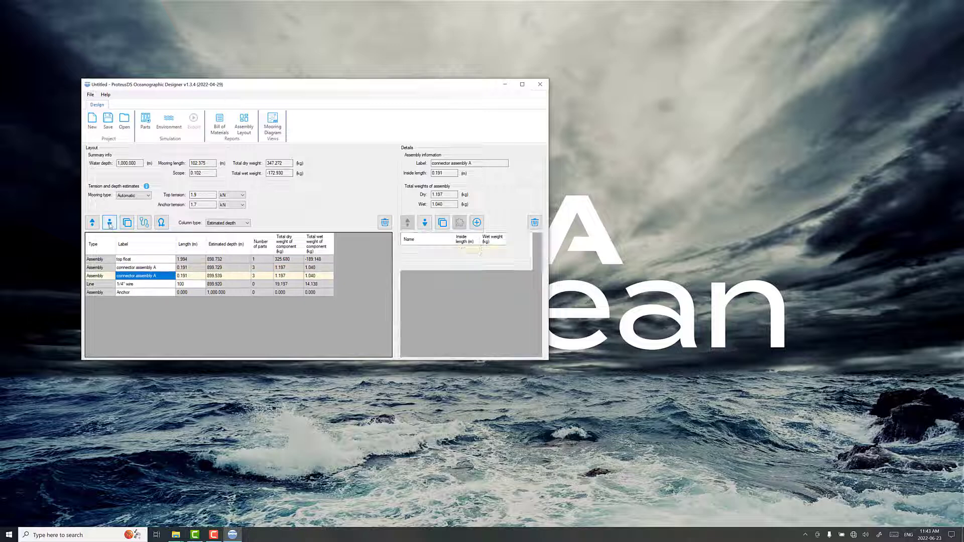
click(110, 224)
click(138, 295)
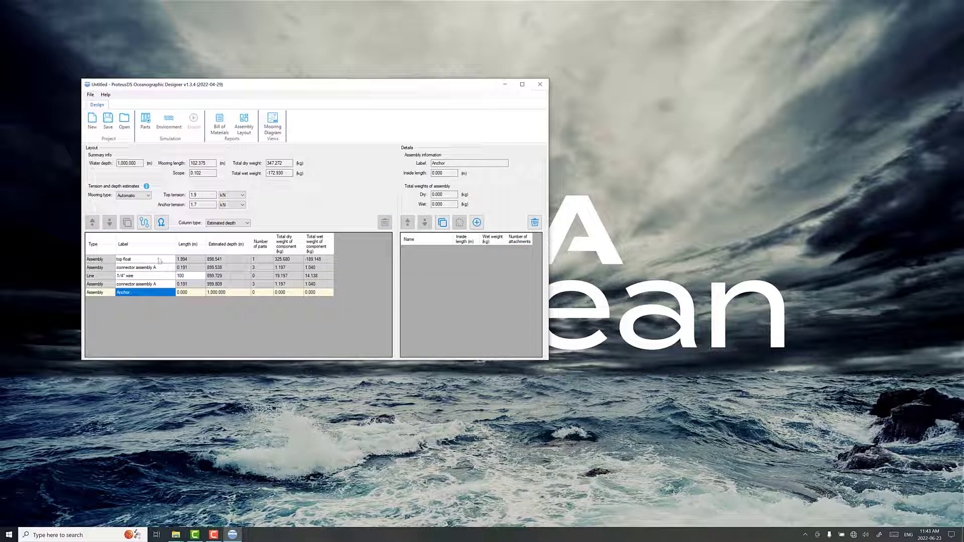
click(159, 260)
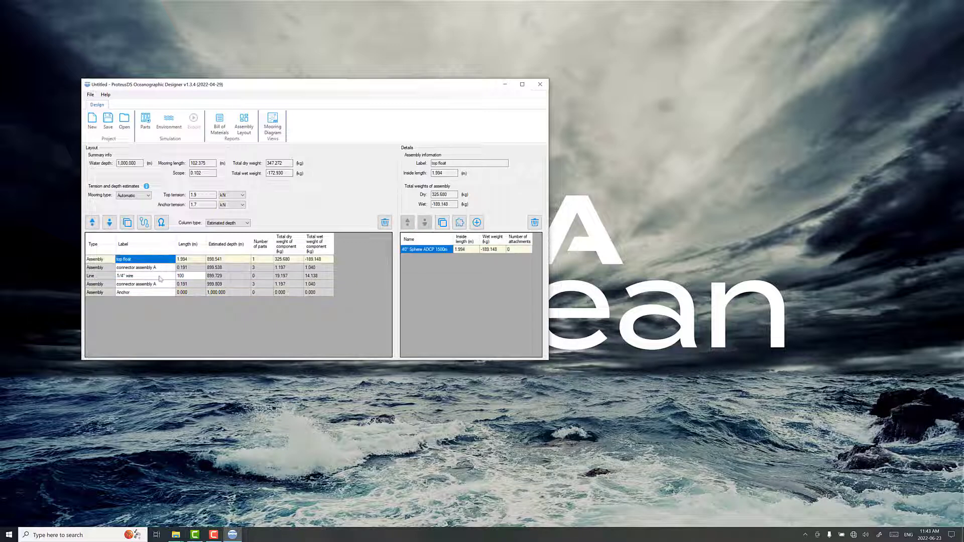
Examine the mooring diagram from the top float to the anchor in an enlarged view and close it.
click(271, 131)
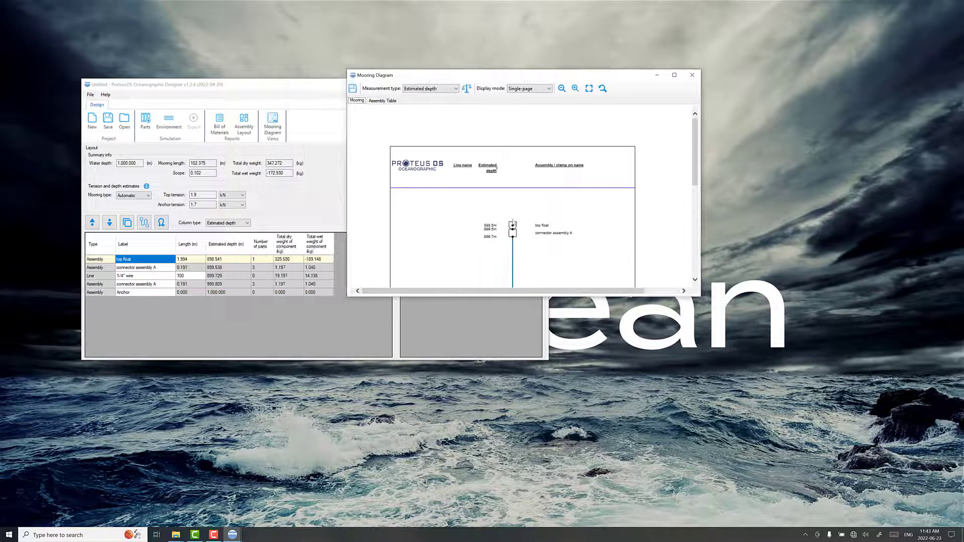
scroll(515, 226, down, 8)
scroll(519, 230, up, 4)
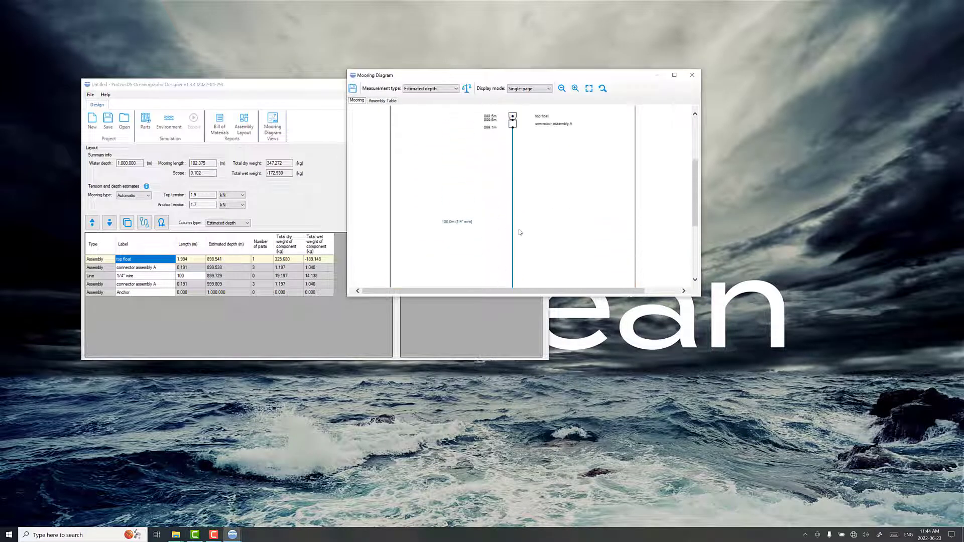
scroll(520, 232, up, 2)
drag(689, 297, 697, 425)
scroll(491, 331, down, 1)
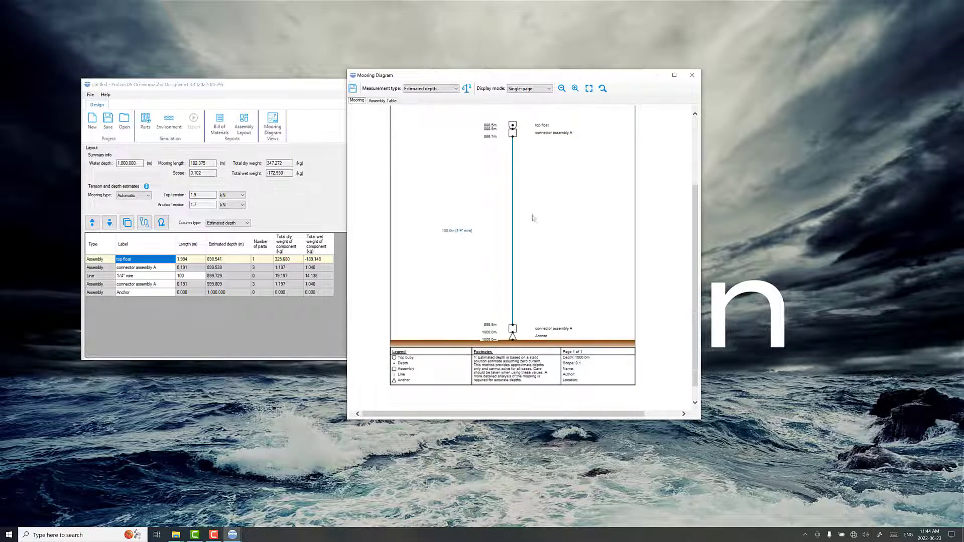
scroll(500, 228, up, 2)
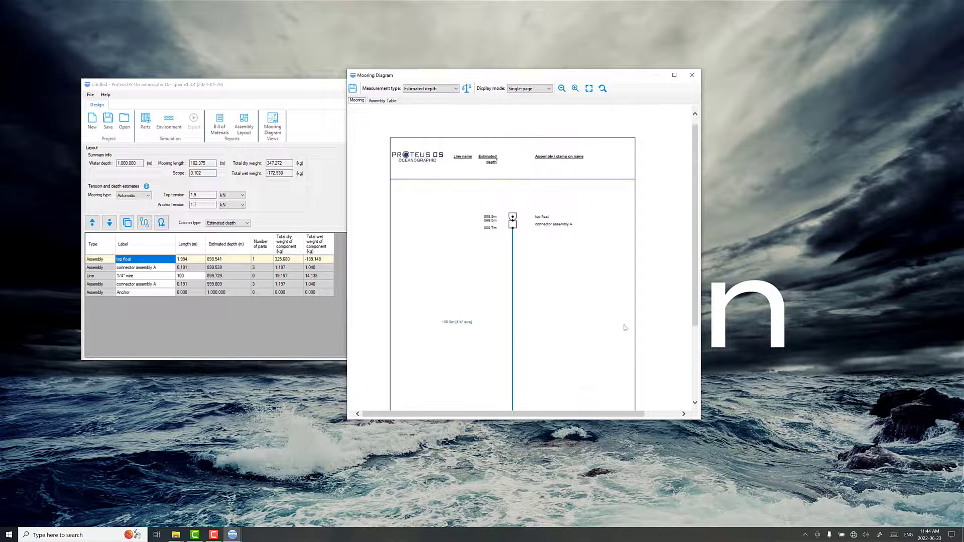
click(692, 77)
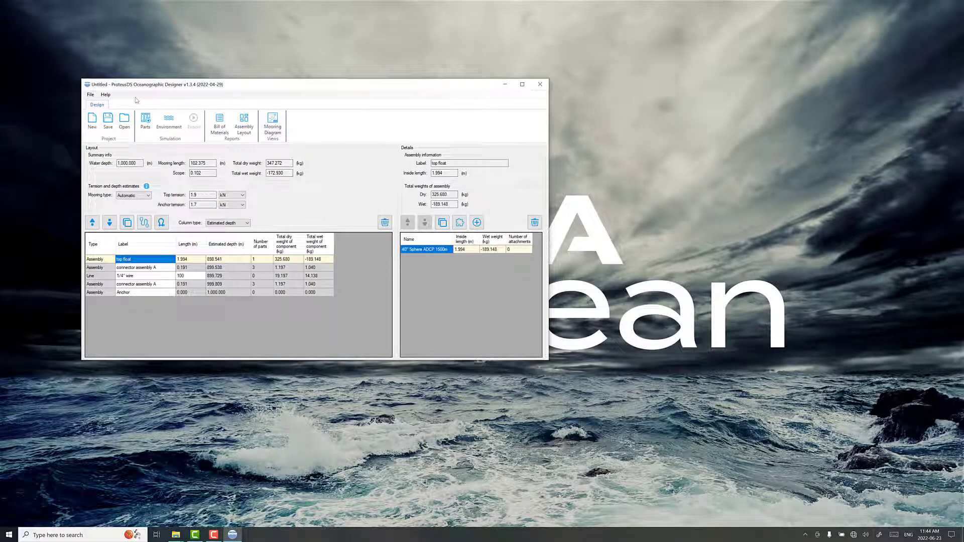
Save the mooring layout as "mooring" in the Documents > Oceanographic > subsurface mooring folder.
click(108, 120)
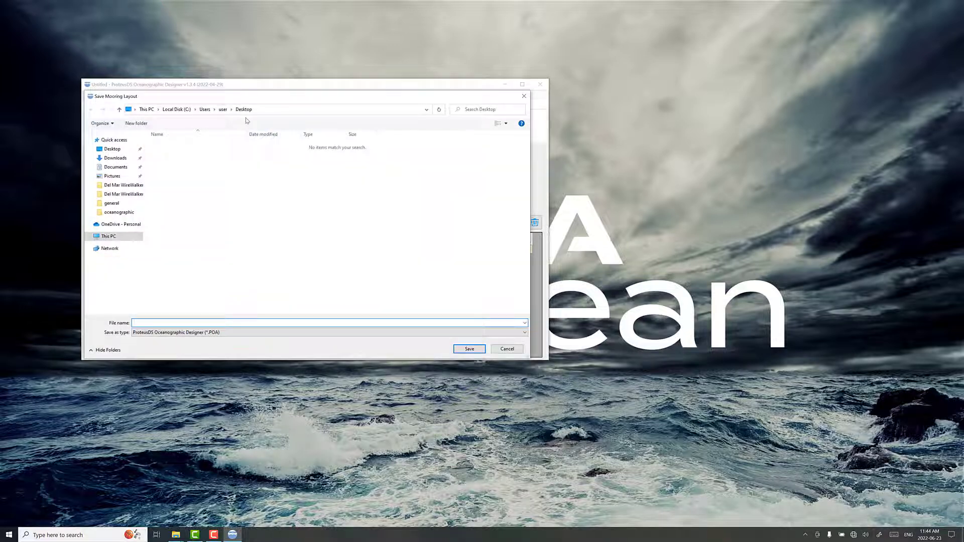
click(120, 167)
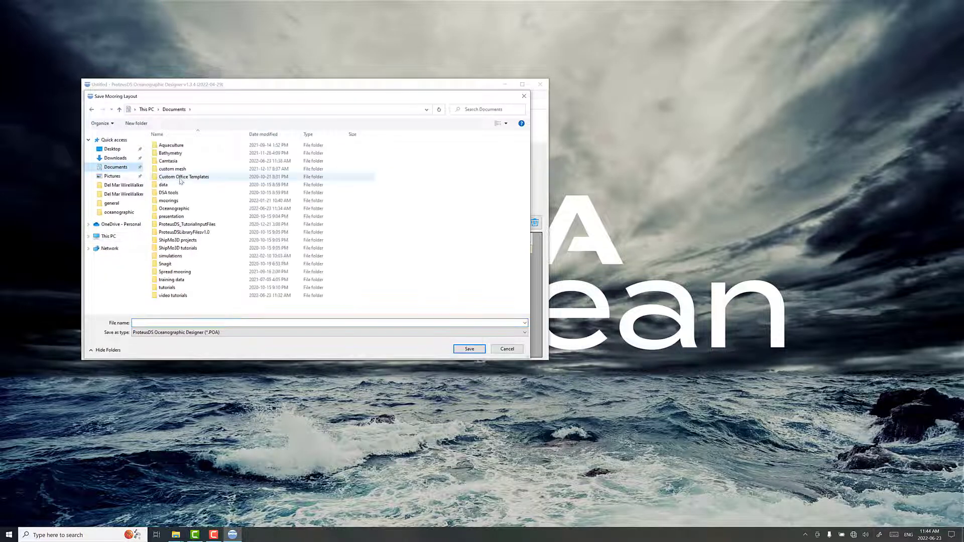
double_click(174, 209)
double_click(179, 161)
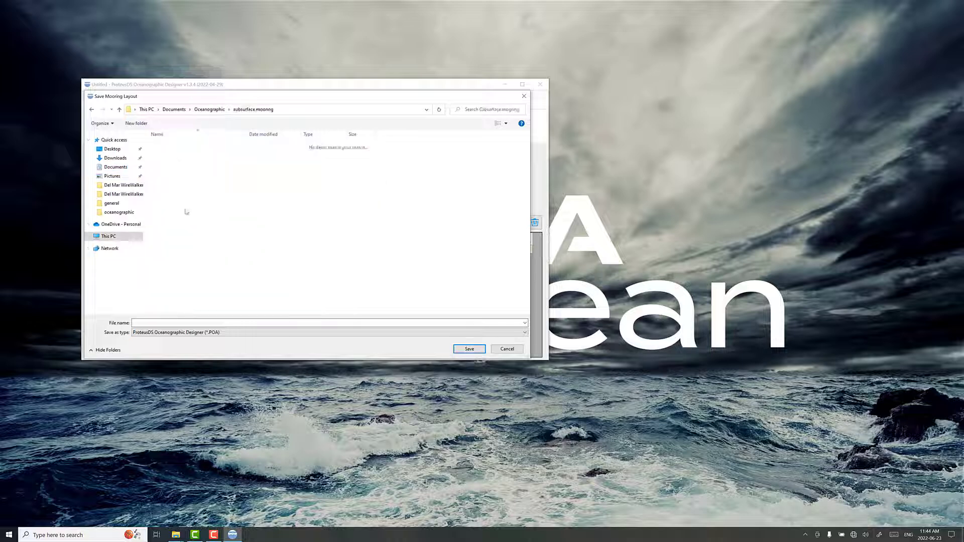
click(213, 323)
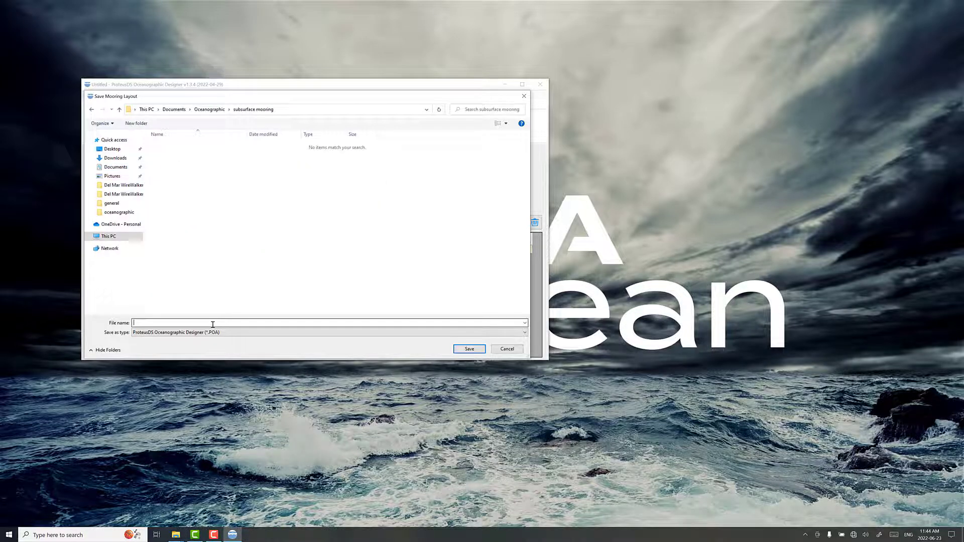
text(mooring)
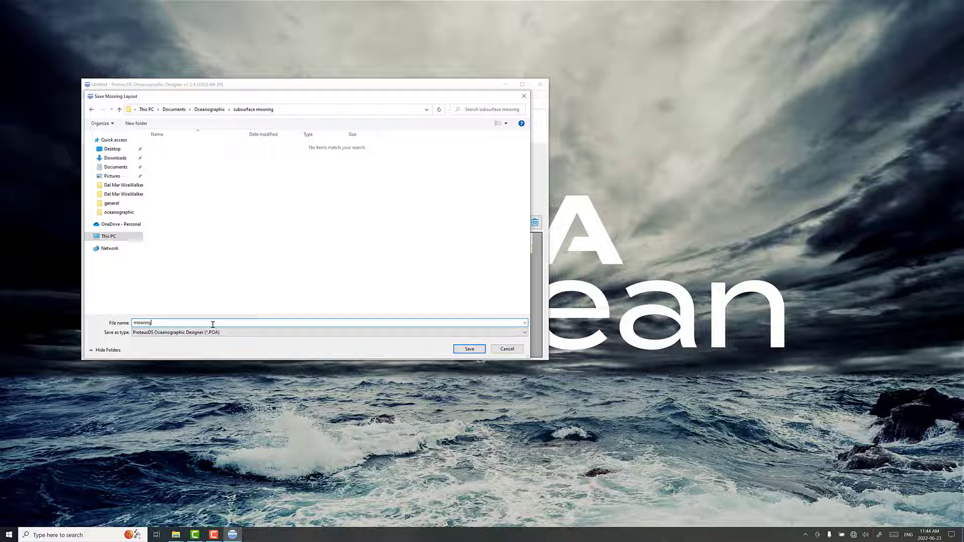
click(464, 350)
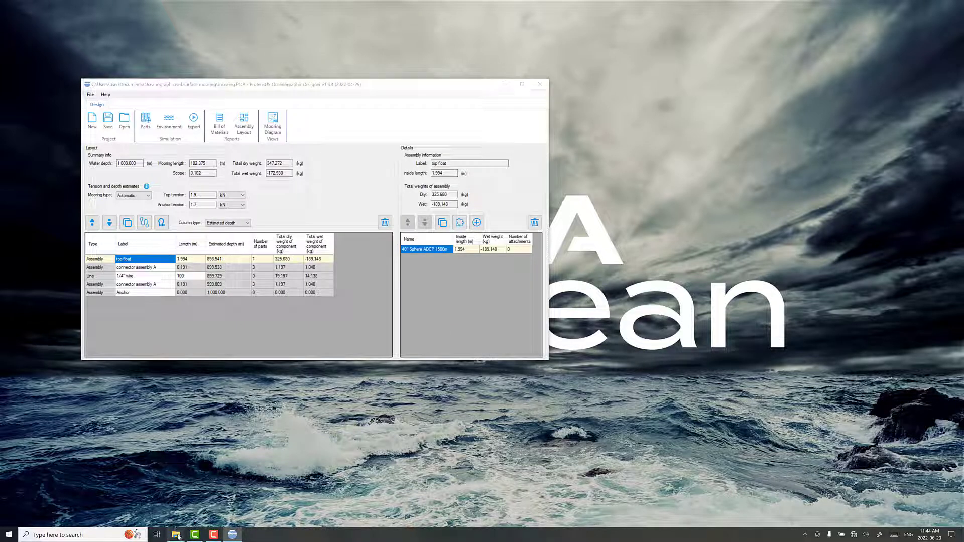
Switch to File Explorer and open the saved mooring.POA layout from the subsurface mooring folder.
click(281, 489)
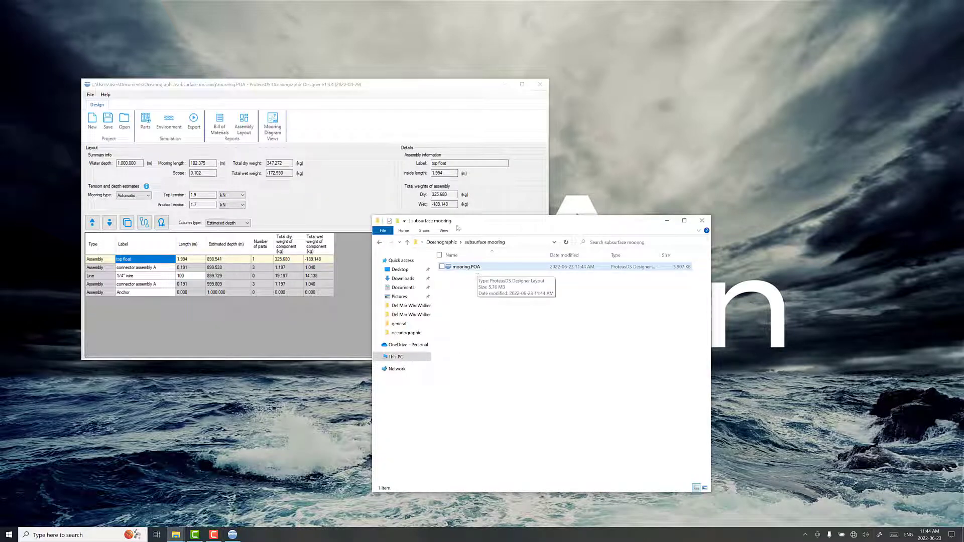
double_click(477, 273)
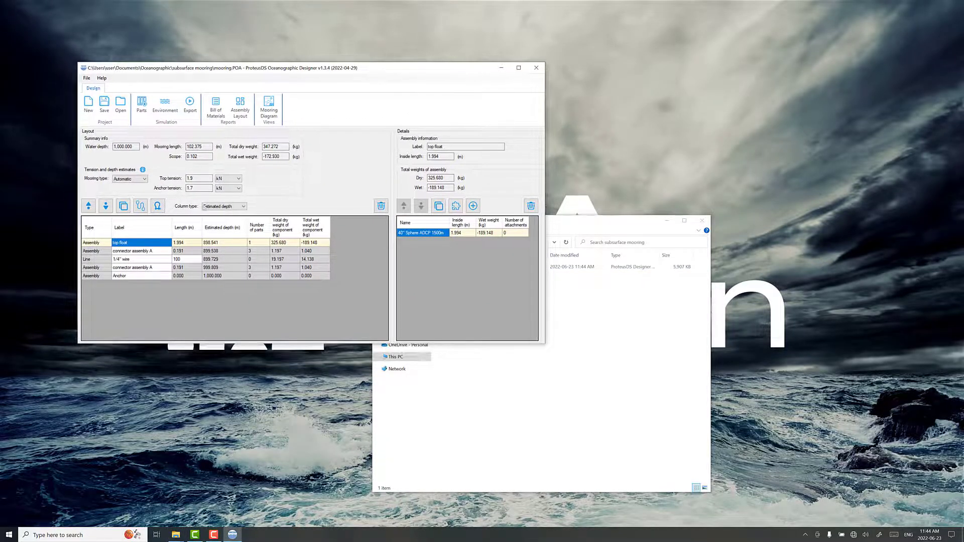